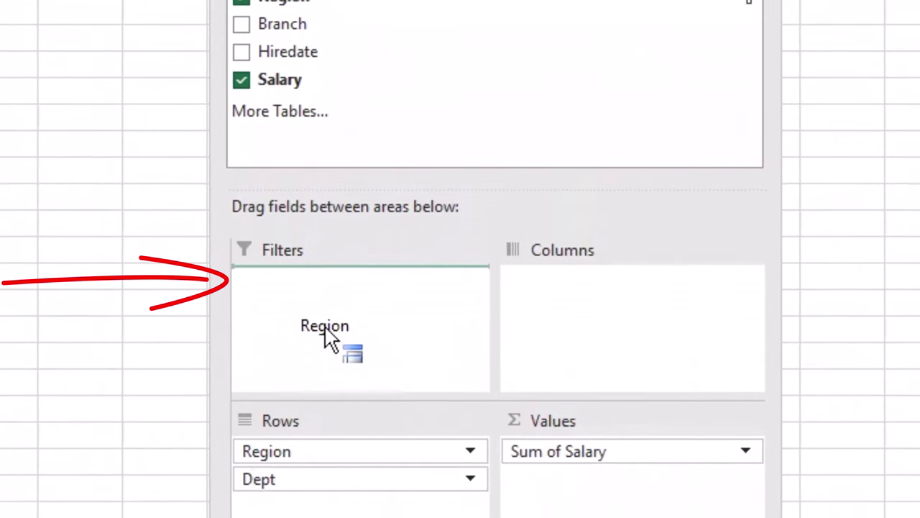
- Move Region from the row fields into the pivot's Filters area, leaving only Dept in rows
drag(280, 185, 333, 69)
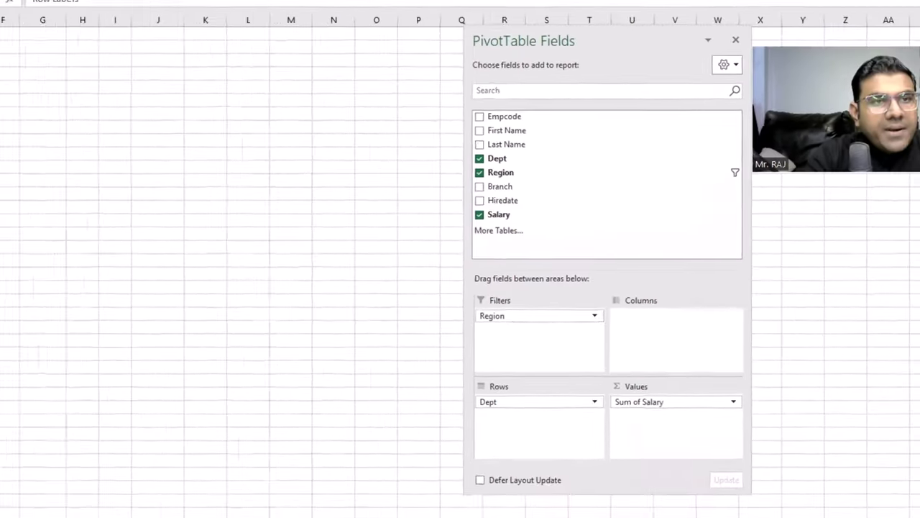
click(271, 100)
- Set the Region filter to (All) so department salaries total 1552426 across every region
click(41, 153)
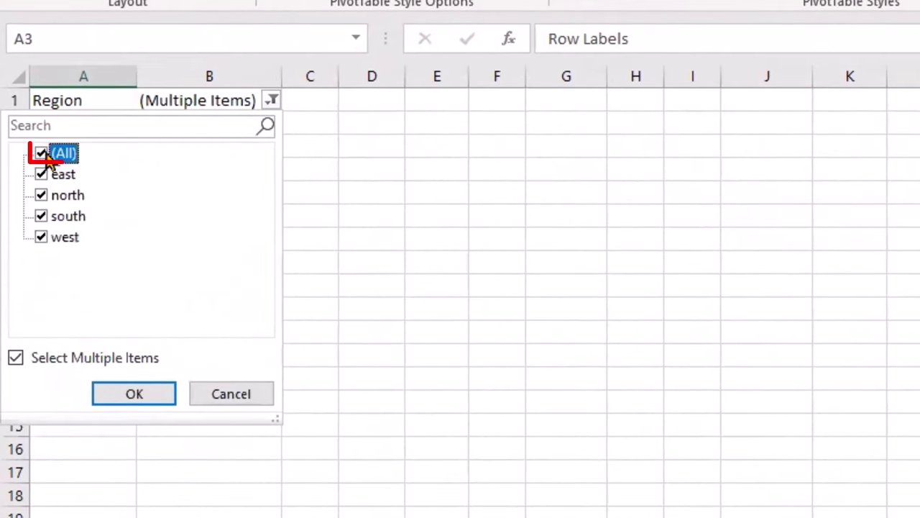
click(115, 397)
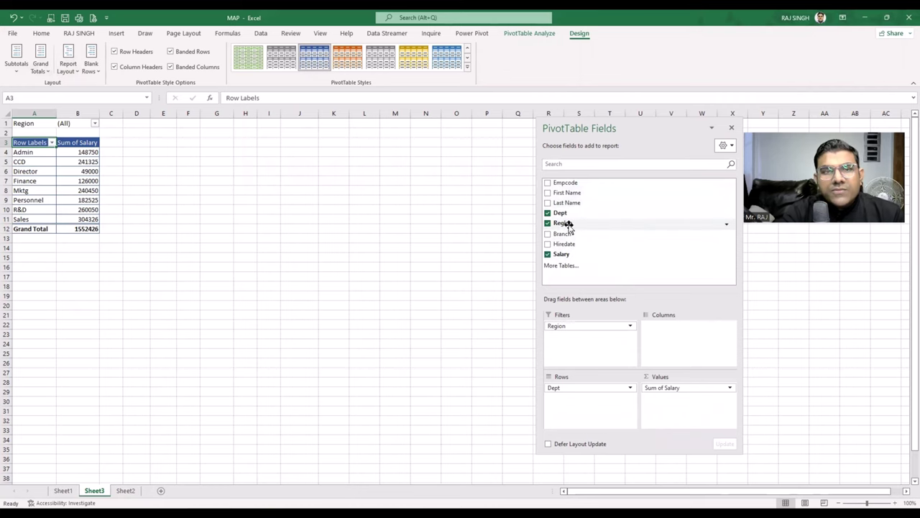
- Nest Branch under Dept in the rows and select Admin's branches Agra through Kanpur
click(548, 233)
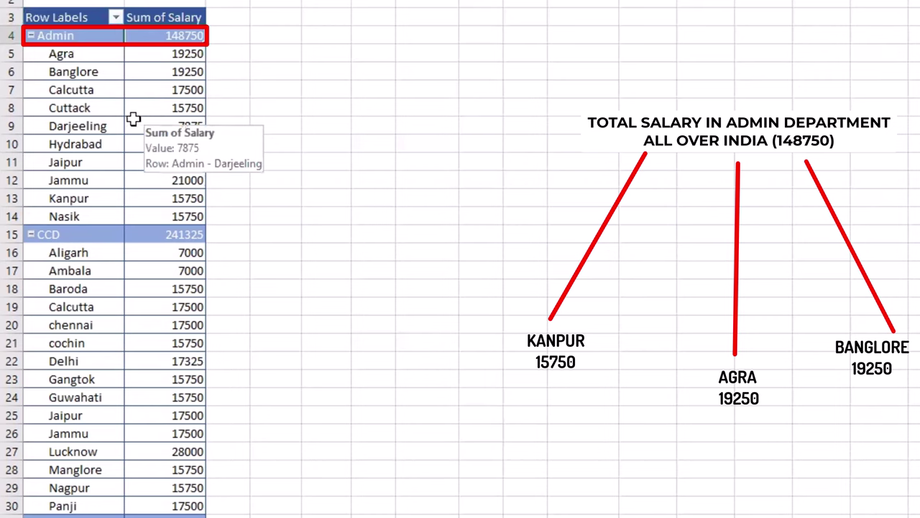
click(62, 57)
drag(65, 59, 75, 200)
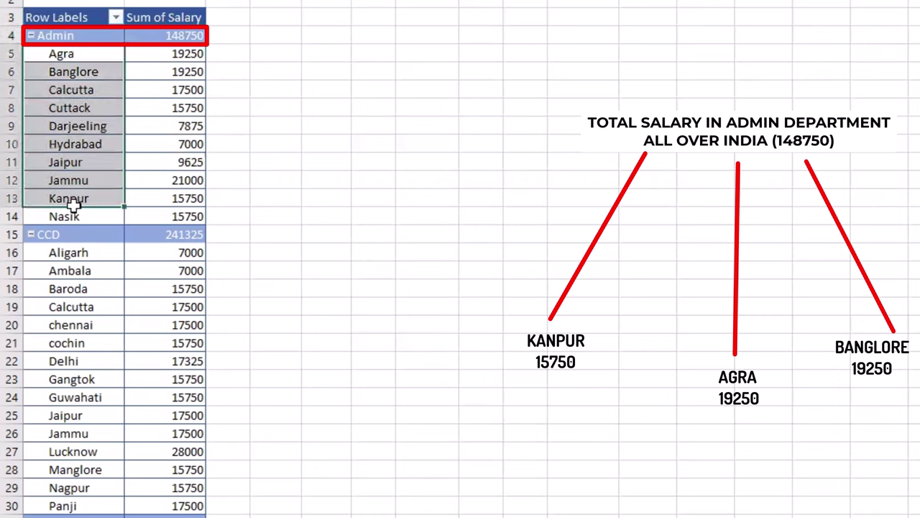
click(129, 106)
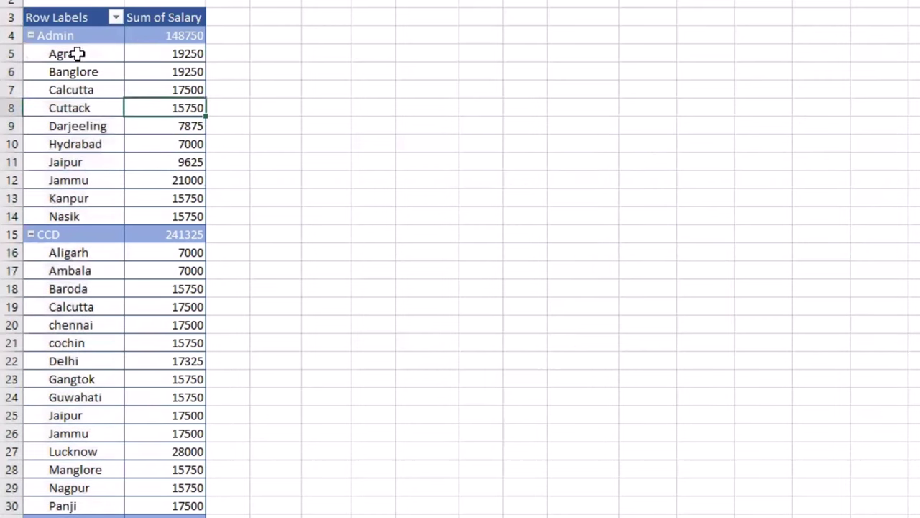
drag(78, 53, 179, 210)
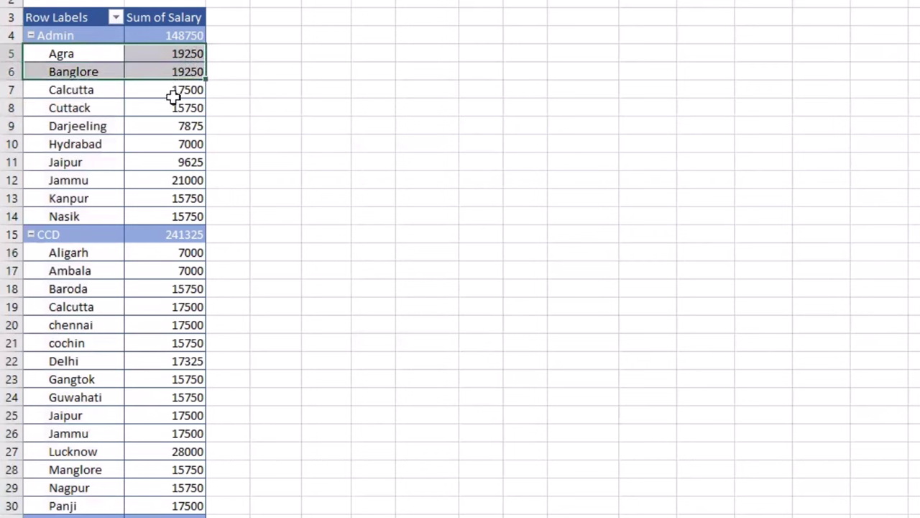
- Inspect Admin's branch rows, including Cuttack's salary and Hydrabad's 7000
click(58, 57)
click(80, 109)
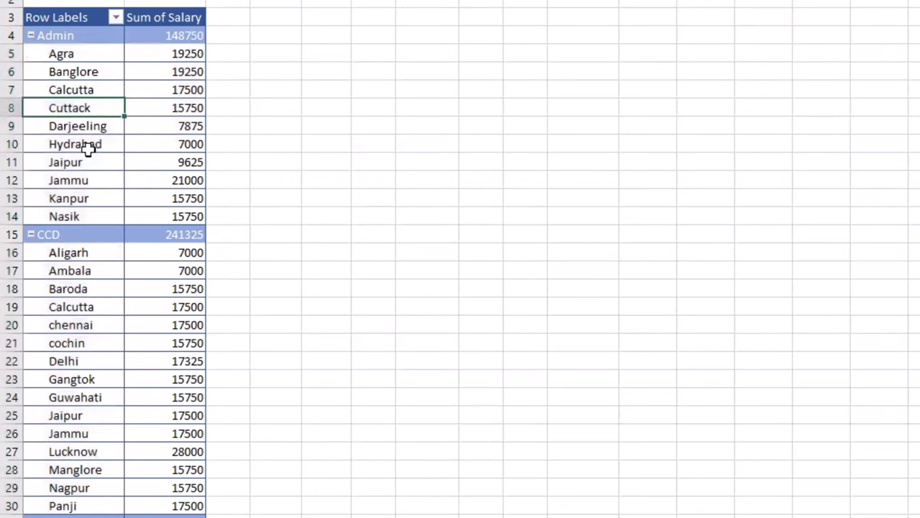
click(88, 147)
click(99, 56)
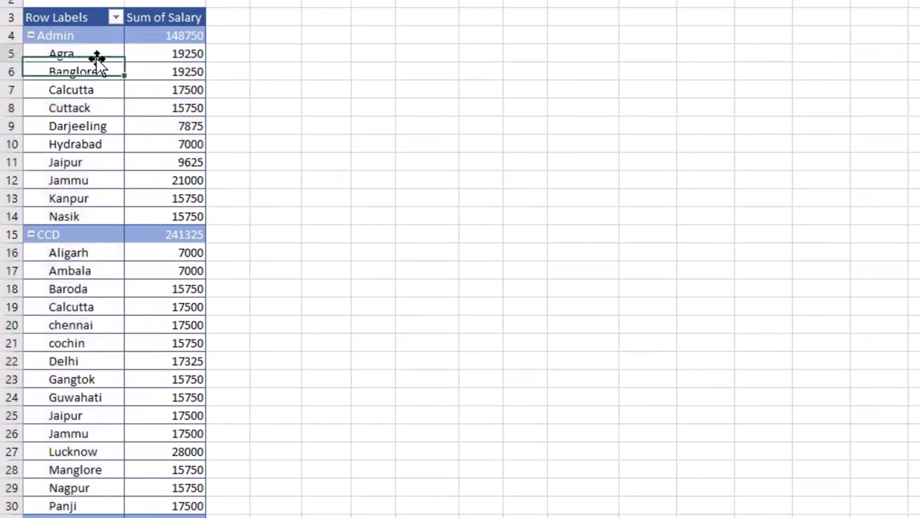
click(178, 108)
click(164, 144)
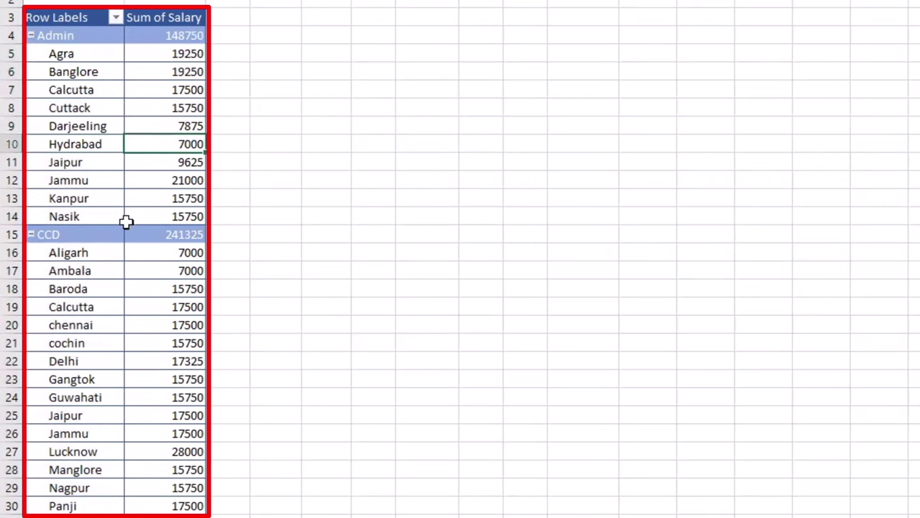
- Scroll through the per-branch salary totals and open the Region filter
scroll(108, 313, down, 4)
scroll(117, 313, down, 4)
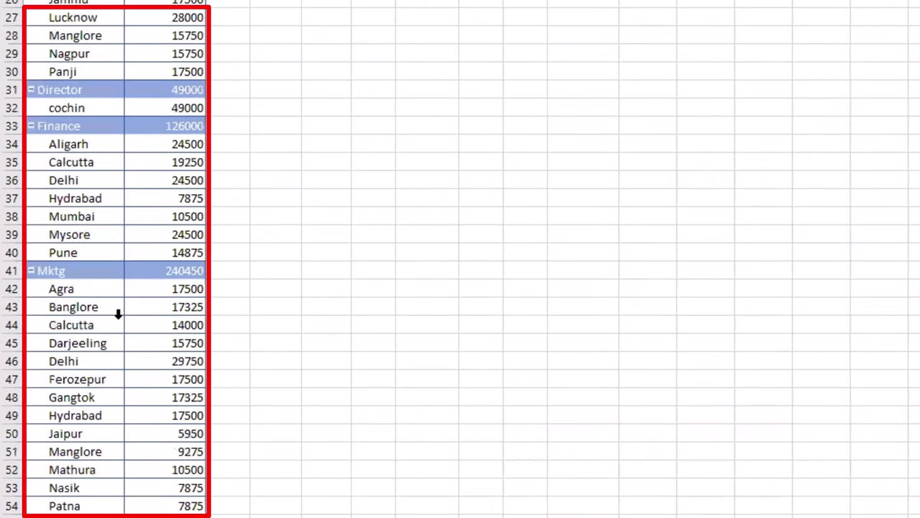
scroll(118, 313, down, 2)
scroll(118, 314, down, 3)
scroll(117, 313, up, 13)
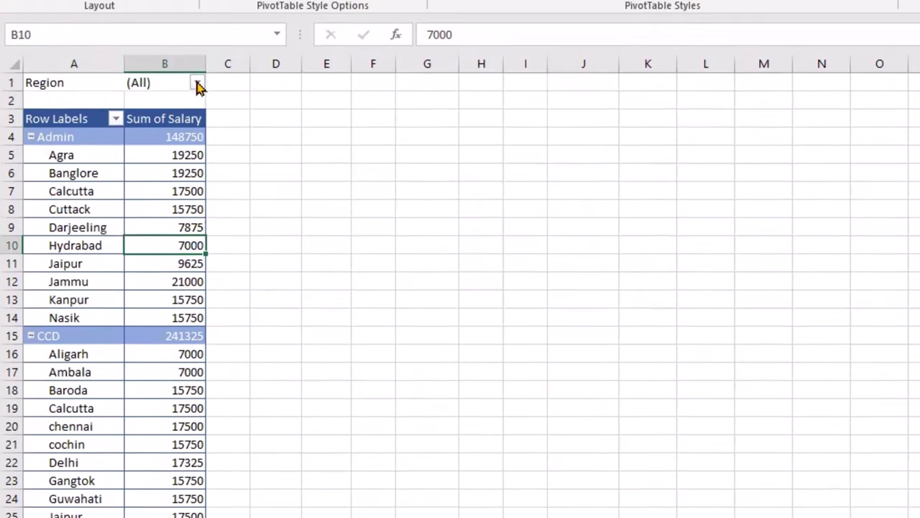
click(197, 91)
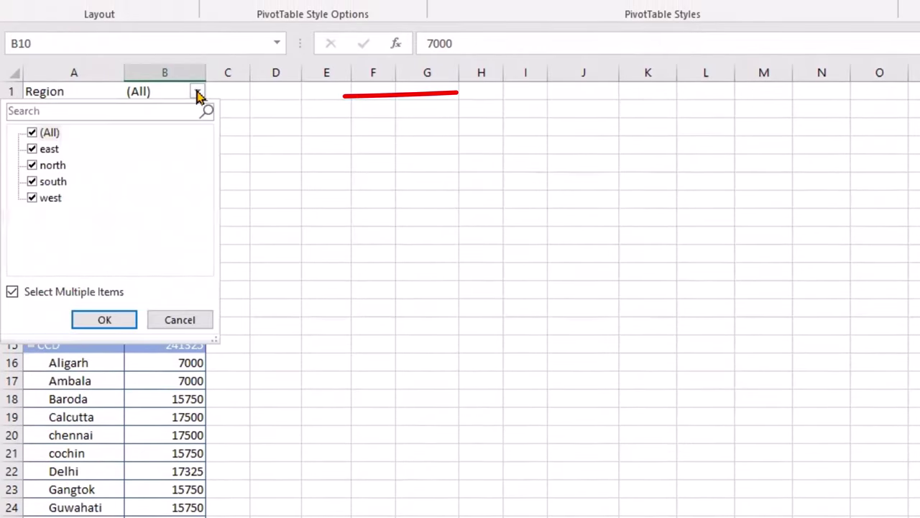
- Filter the pivot to the east region only and select its three Admin branches
click(32, 133)
click(31, 149)
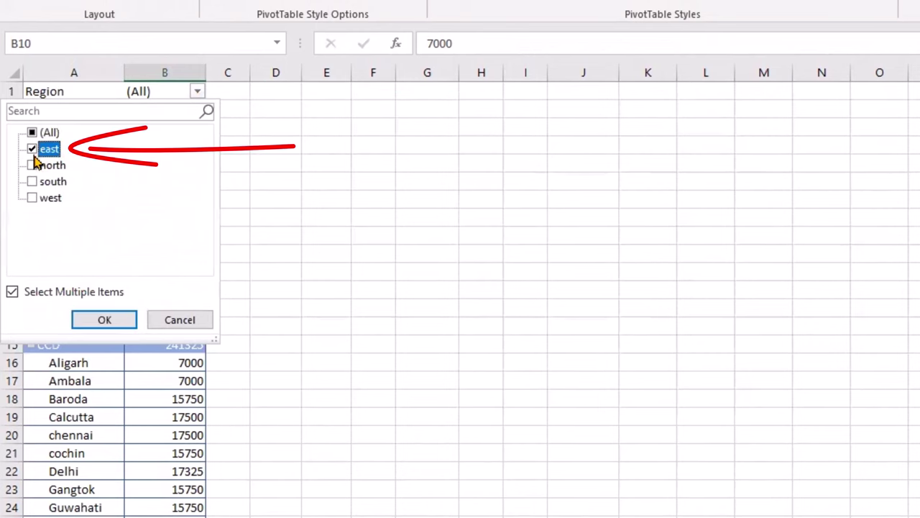
click(91, 320)
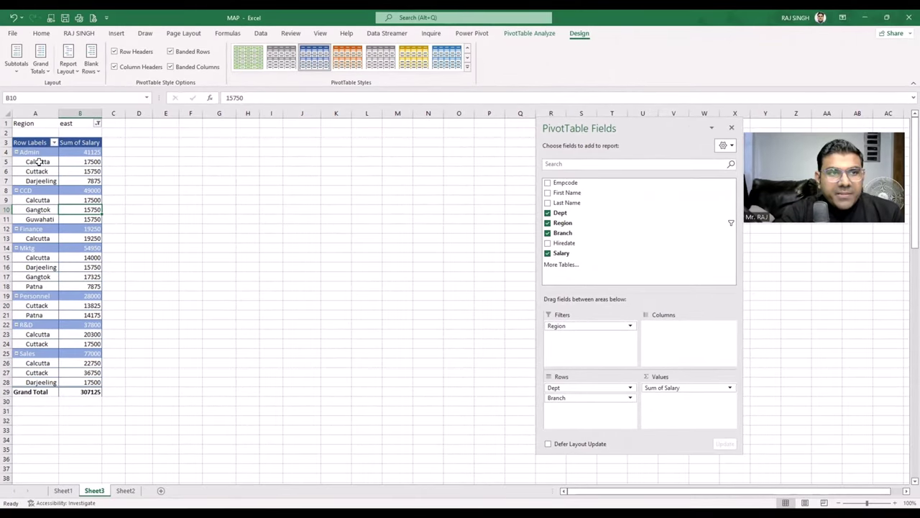
drag(39, 162, 40, 182)
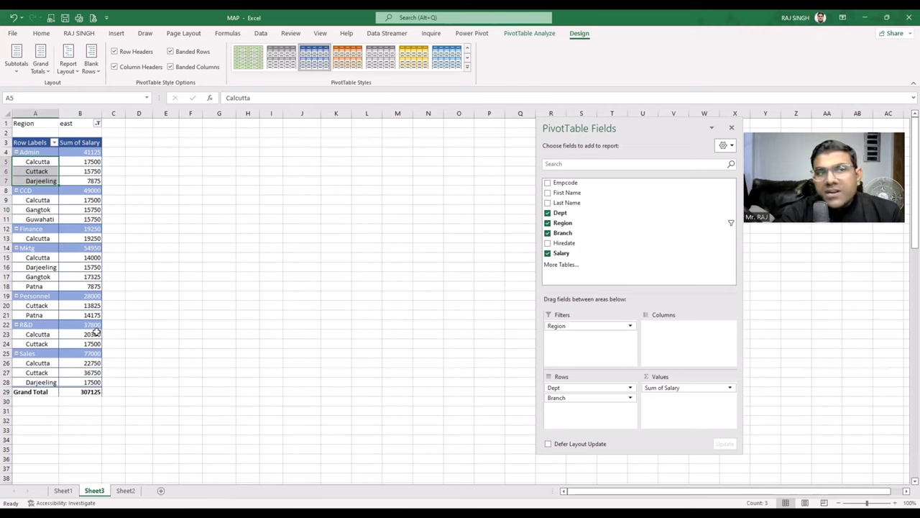
- Reset the Region filter to (All), restoring Admin's full branch list totalling 148750
click(98, 124)
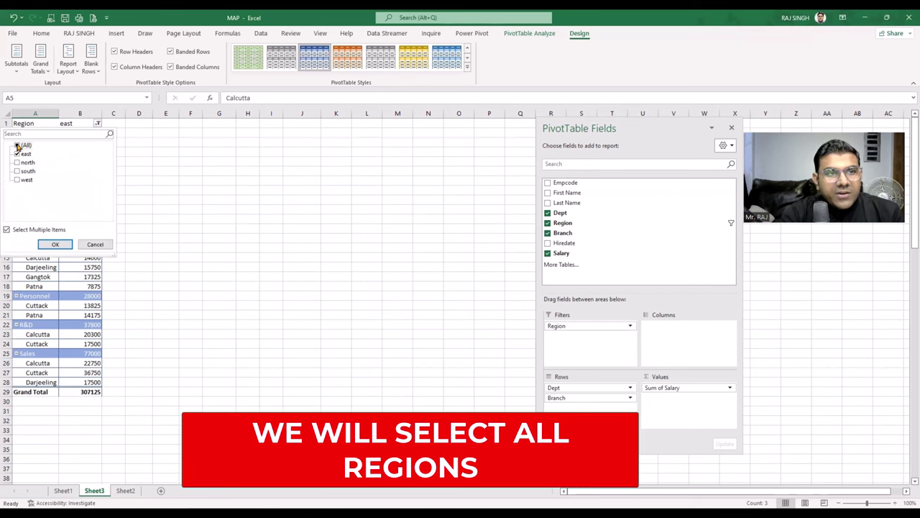
click(17, 144)
click(56, 244)
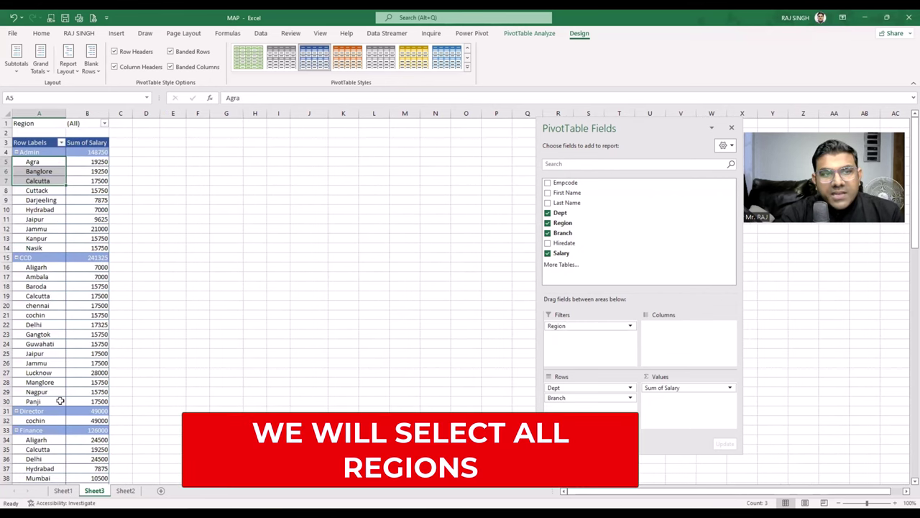
scroll(63, 348, down, 6)
scroll(64, 347, down, 3)
scroll(63, 347, down, 3)
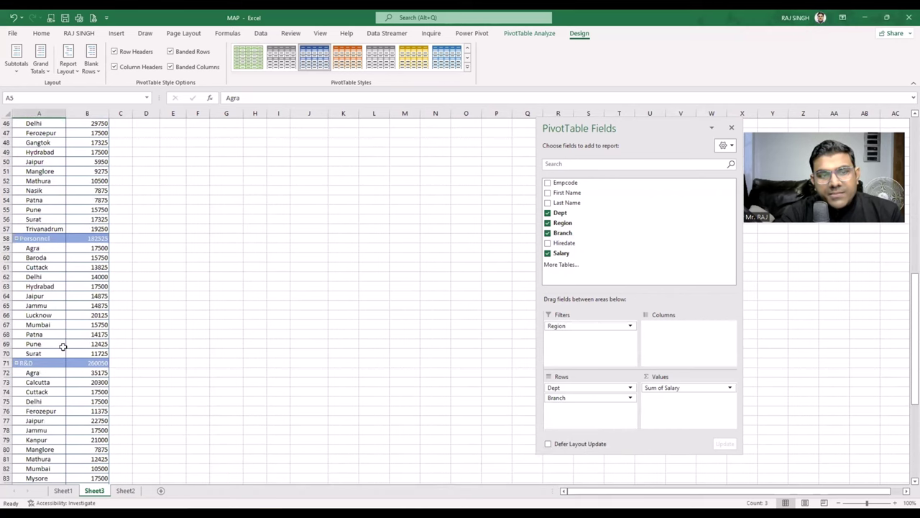
scroll(64, 348, down, 3)
scroll(64, 347, up, 5)
scroll(64, 348, up, 5)
scroll(64, 347, up, 5)
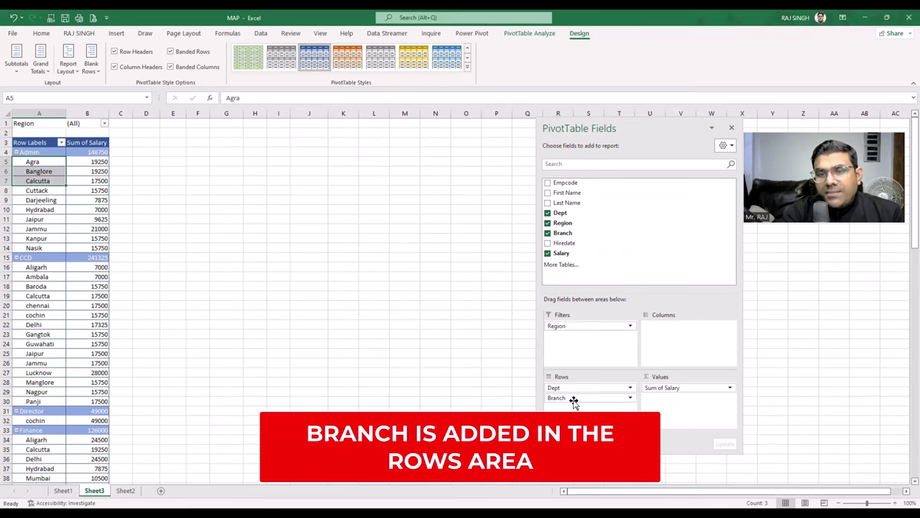
- Move Dept into Columns with Branch kept in Rows, giving a branch-by-department salary grid
drag(578, 397, 671, 344)
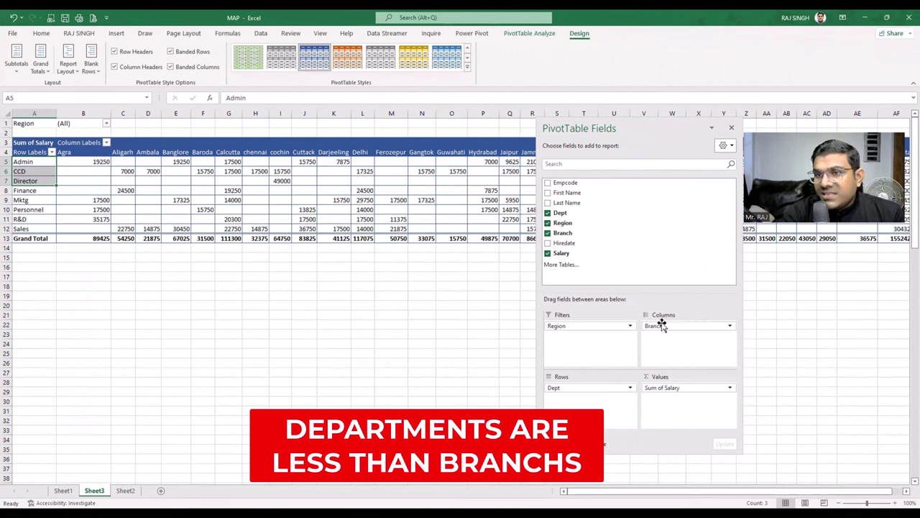
drag(662, 328, 630, 388)
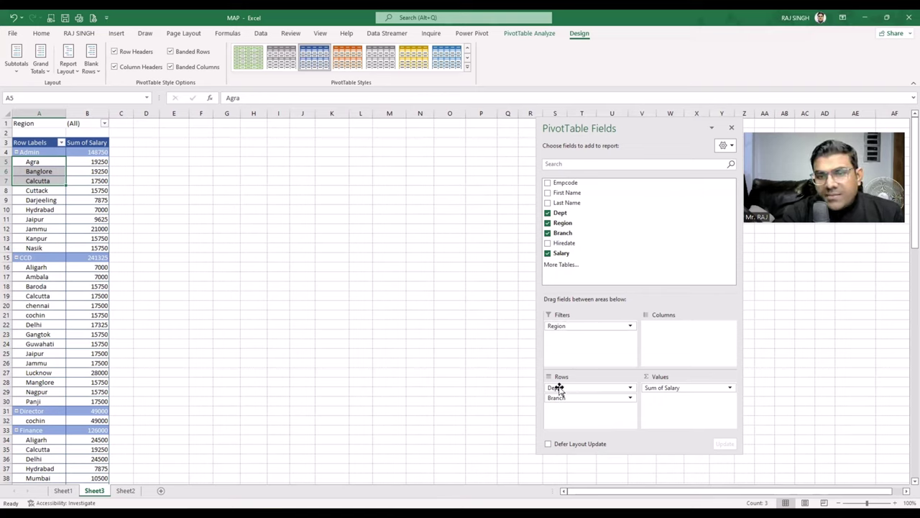
drag(559, 389, 668, 329)
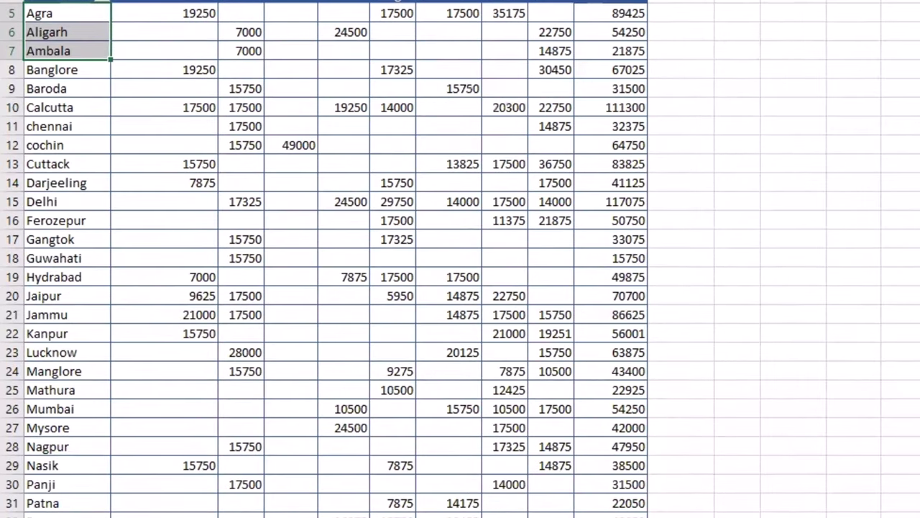
click(448, 47)
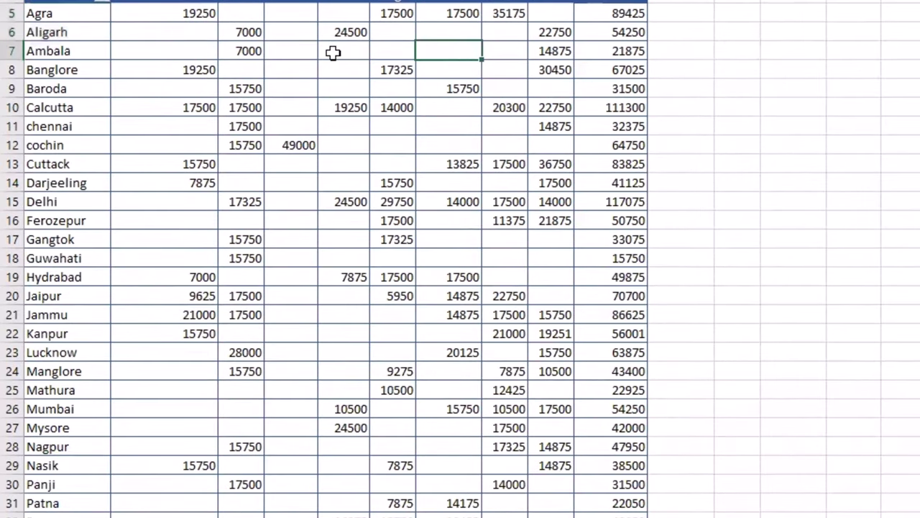
click(335, 53)
click(281, 51)
click(279, 70)
click(457, 57)
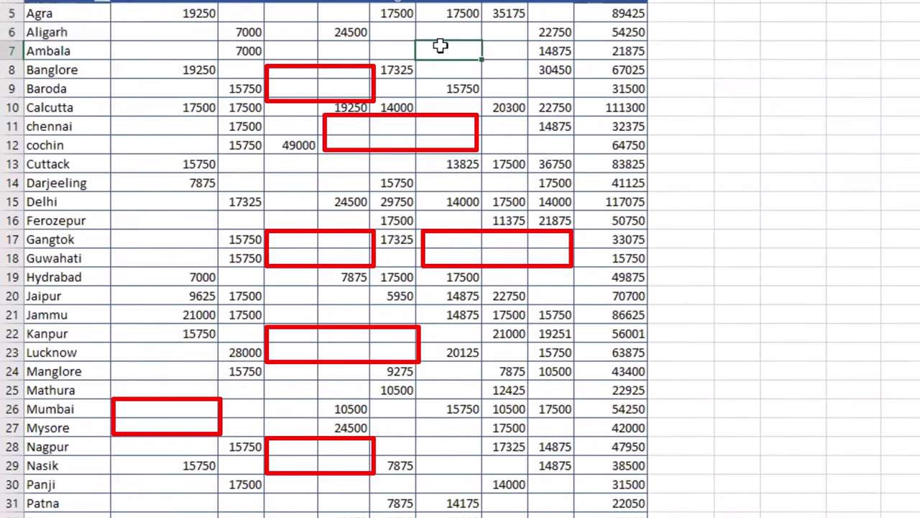
key(Right)
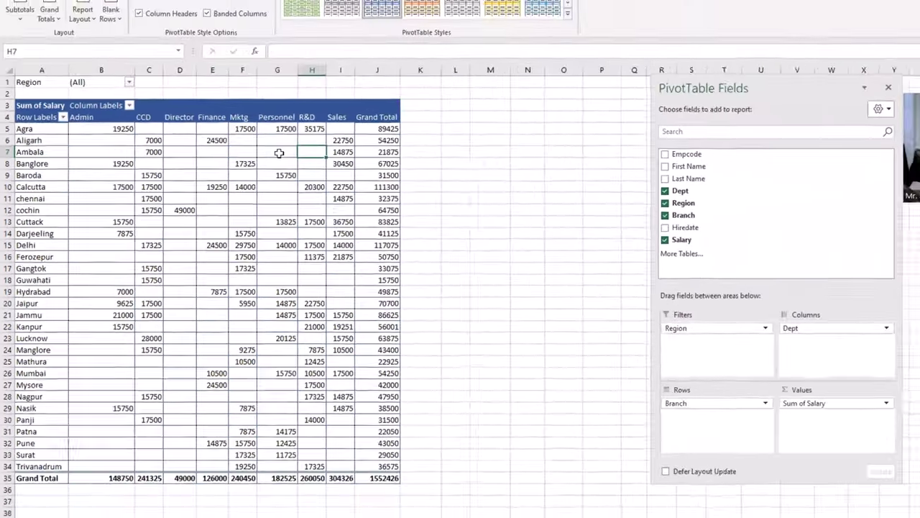
click(279, 152)
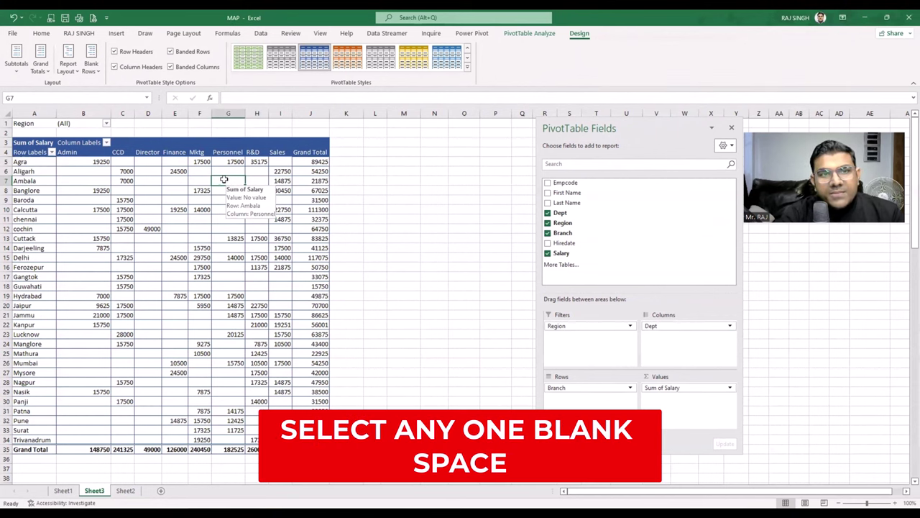
- Set PivotTable Options to show 0 for empty cells, so Ambala's Personnel reads 0
right_click(223, 179)
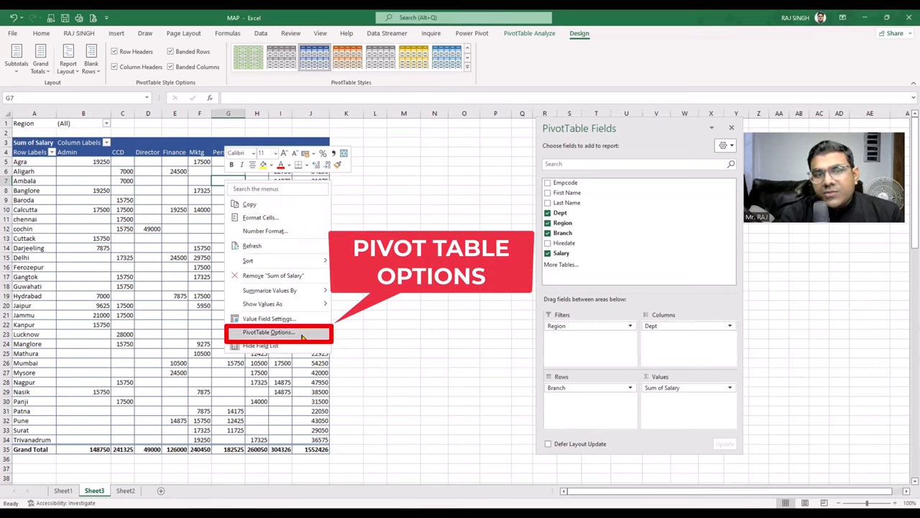
click(303, 336)
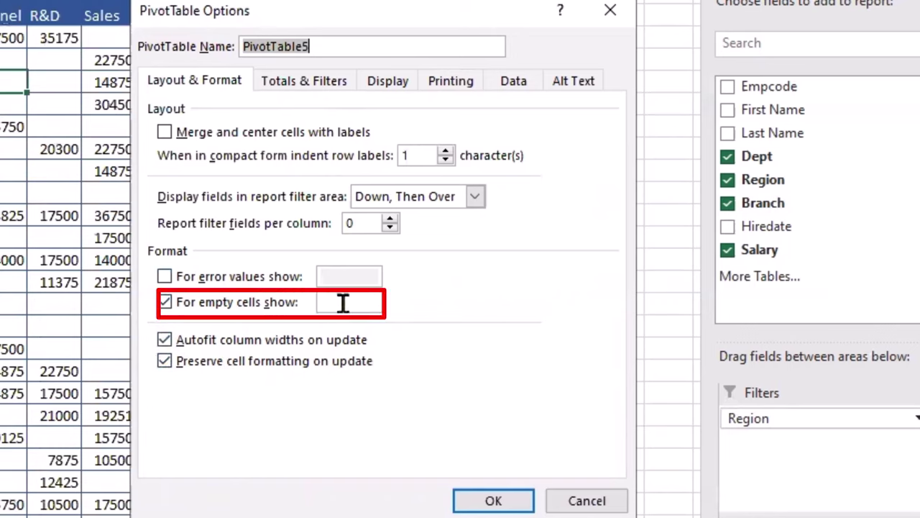
click(343, 302)
text(0)
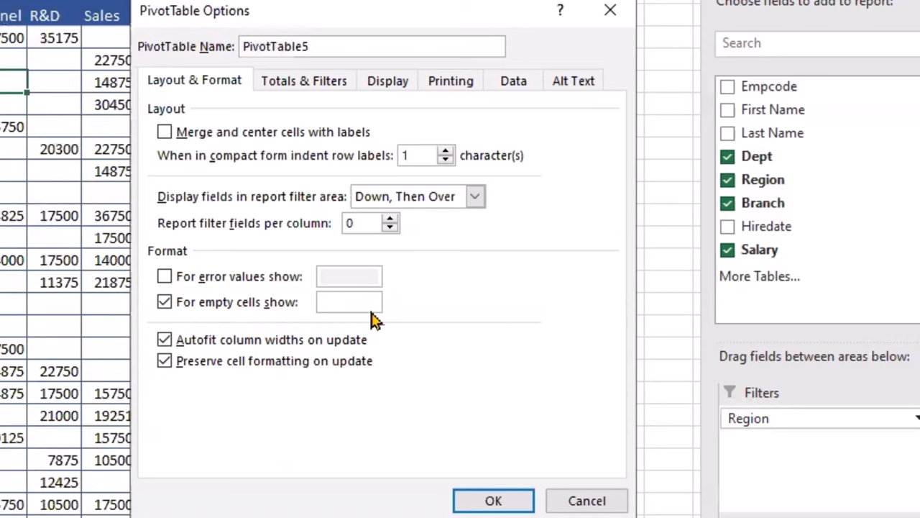
click(482, 496)
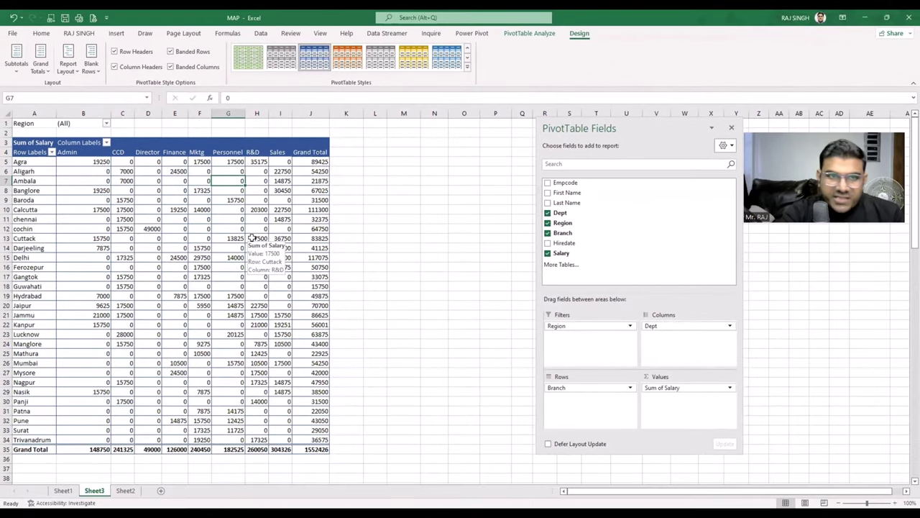
right_click(225, 181)
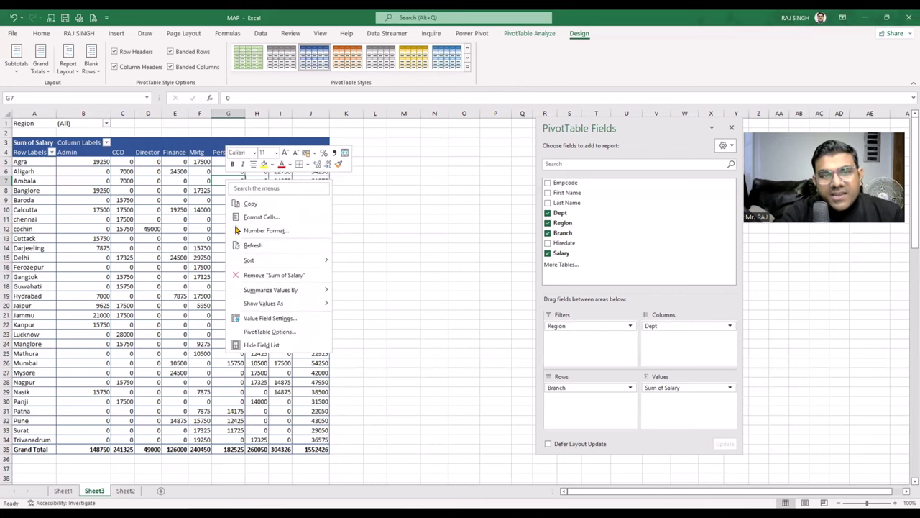
- Set PivotTable Options to display XX in empty cells
click(267, 331)
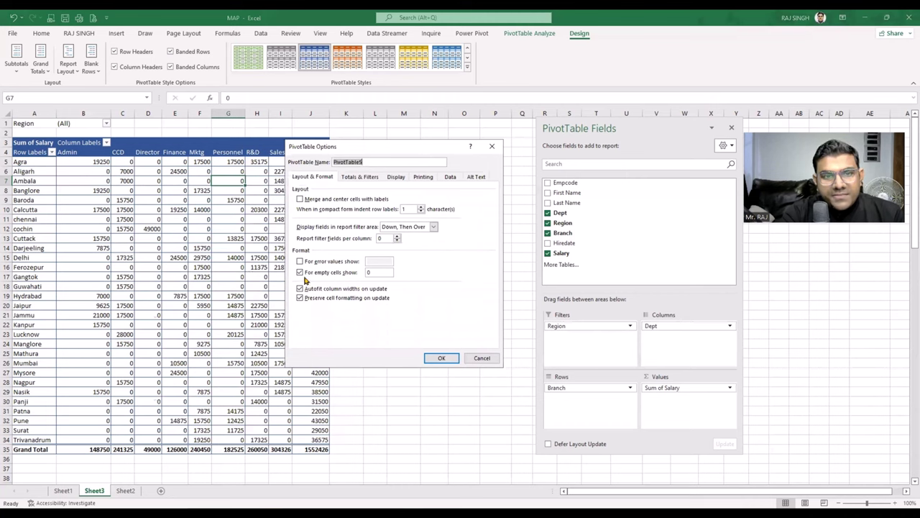
click(380, 272)
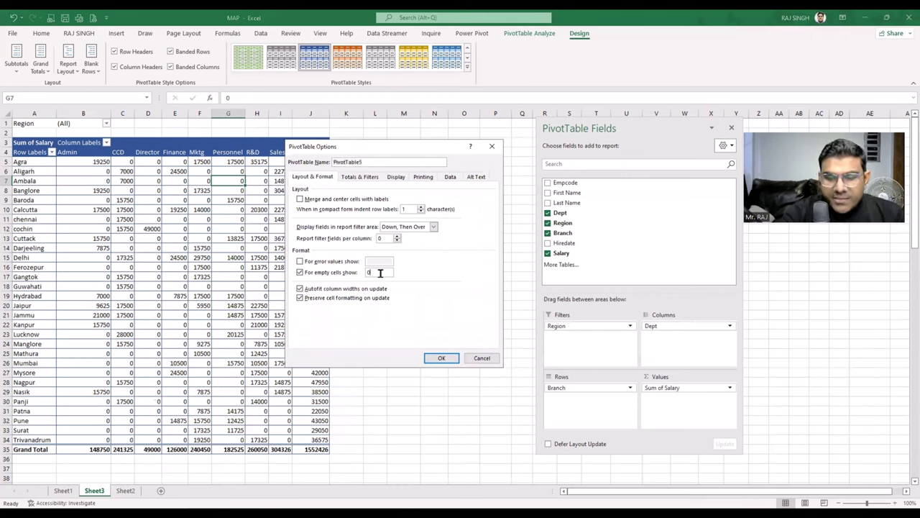
key(BackSpace)
text(XX)
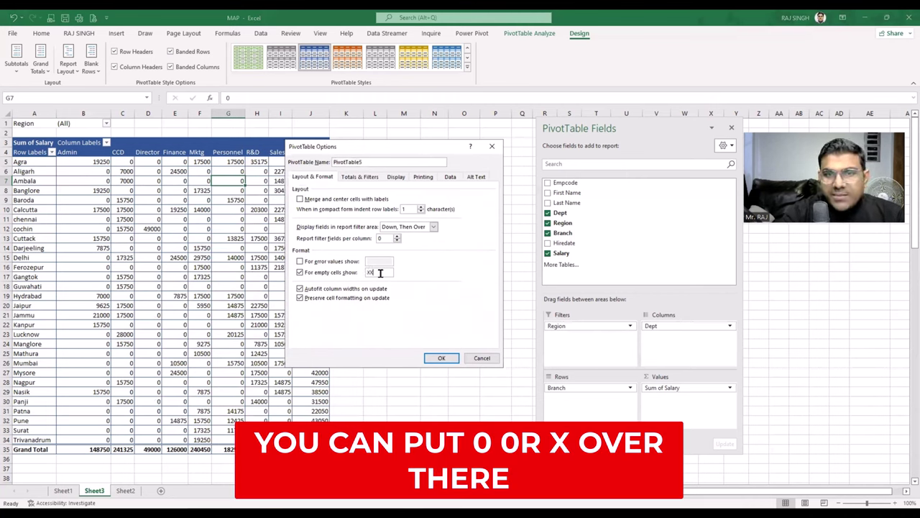
click(440, 357)
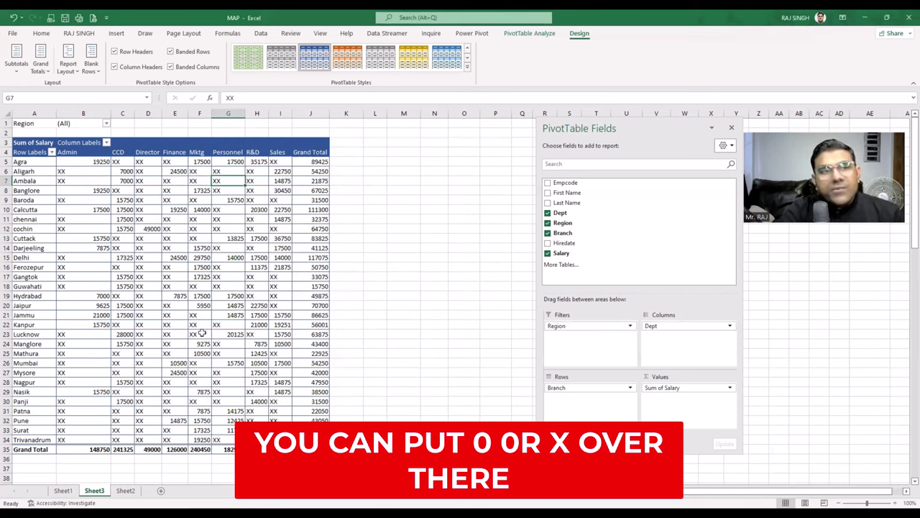
mouse_move(82, 195)
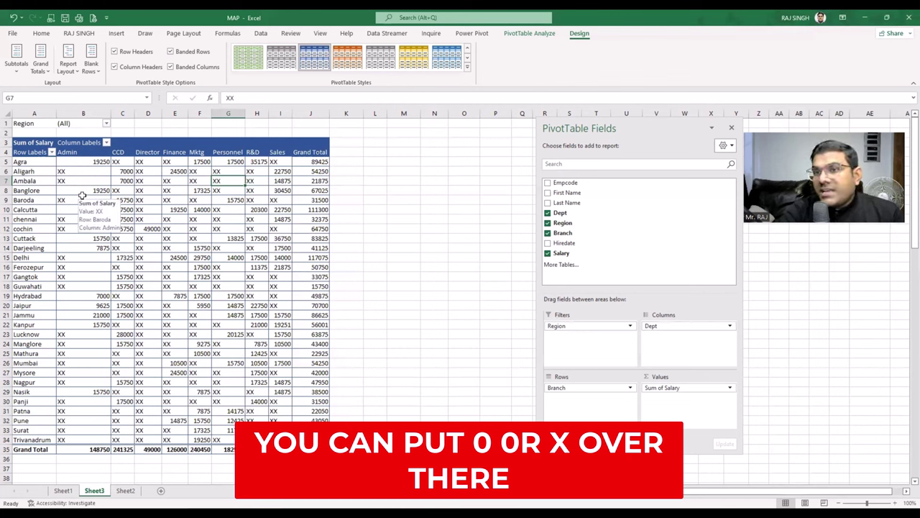
mouse_move(277, 189)
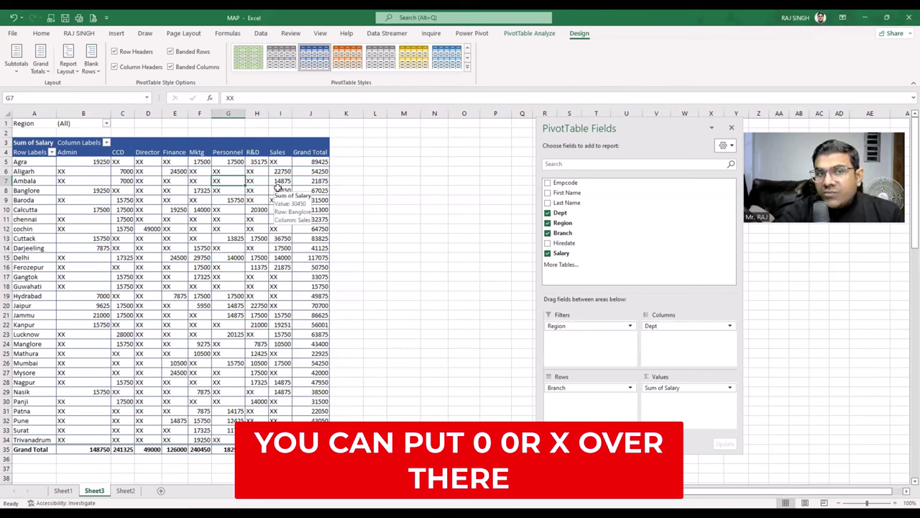
- Change the empty-cell display back from XX to 0 in PivotTable Options
right_click(226, 170)
click(276, 322)
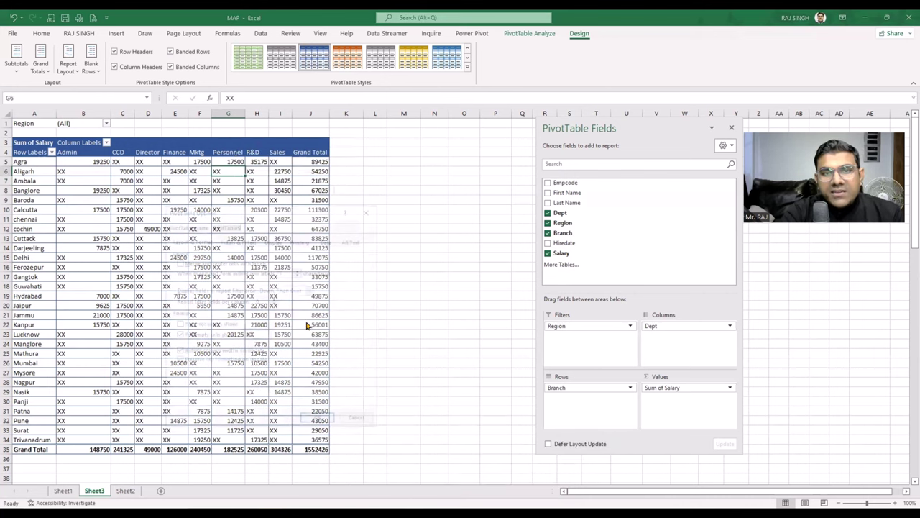
double_click(258, 334)
text(0)
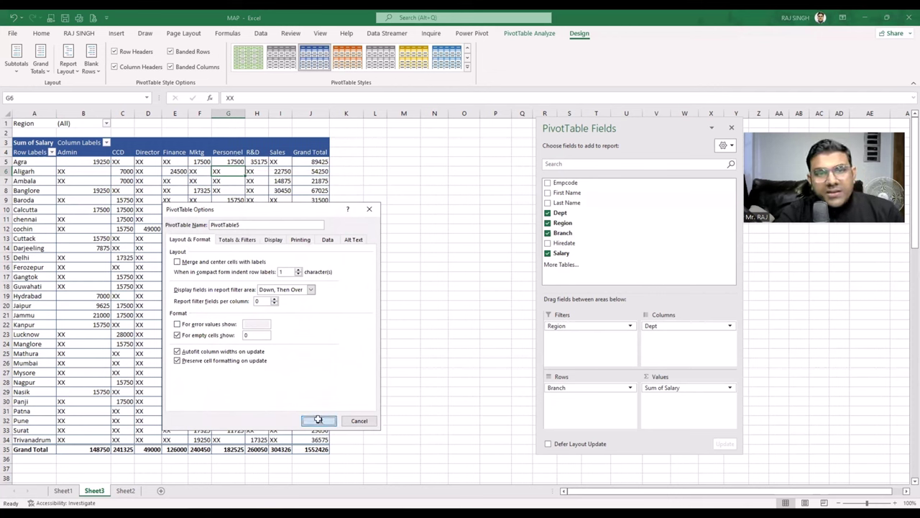
click(320, 422)
mouse_move(272, 193)
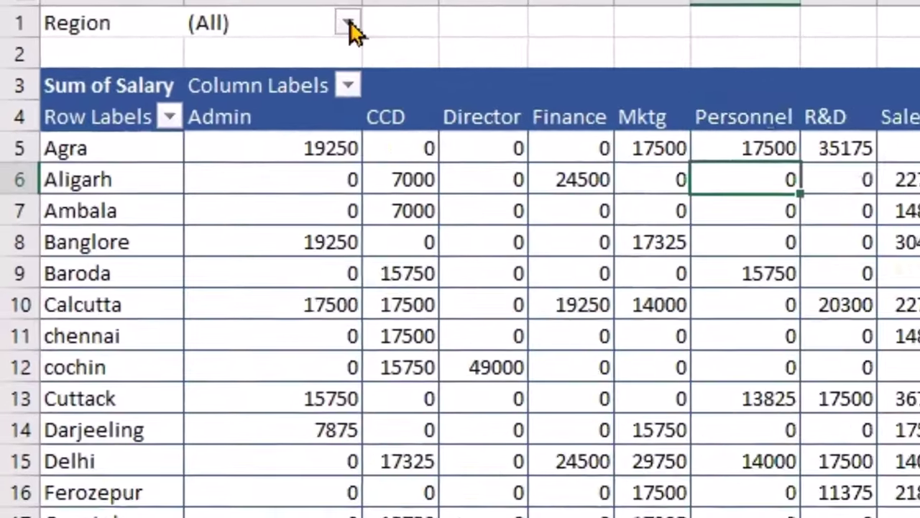
- Restrict the Region filter to the east region only
click(106, 123)
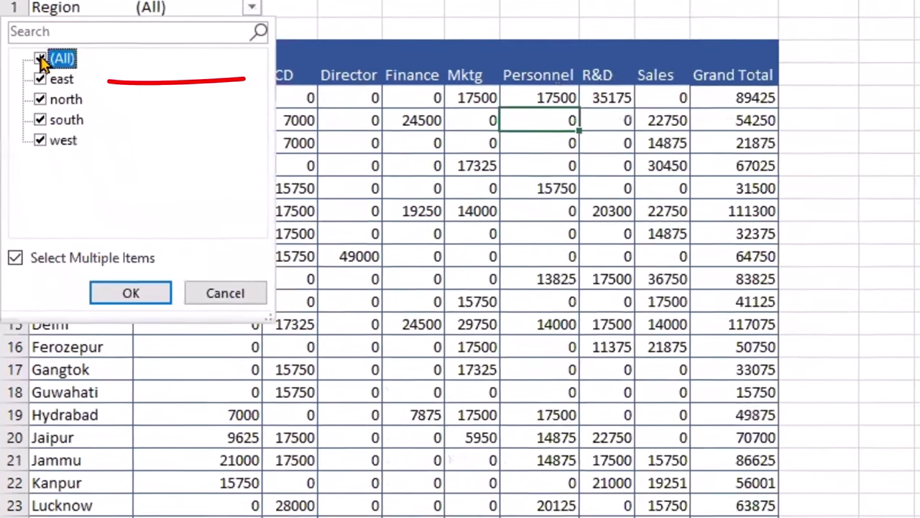
click(51, 77)
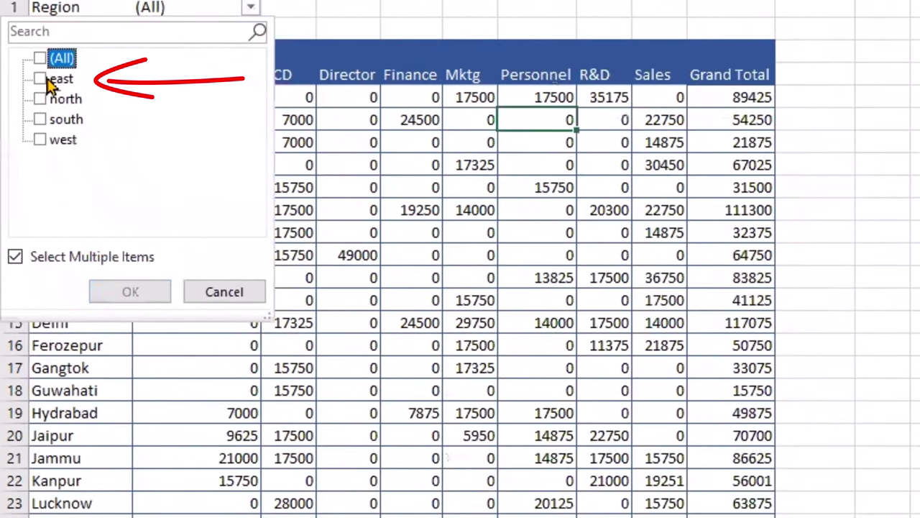
click(52, 104)
click(130, 292)
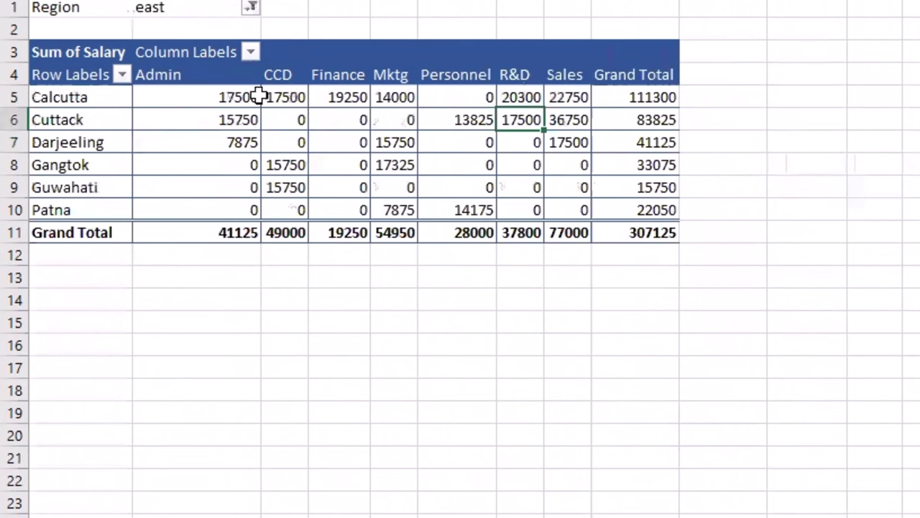
- Add west to the Region filter, leaving 13 branches from Baroda to Surat totalling 582925
click(251, 7)
click(40, 141)
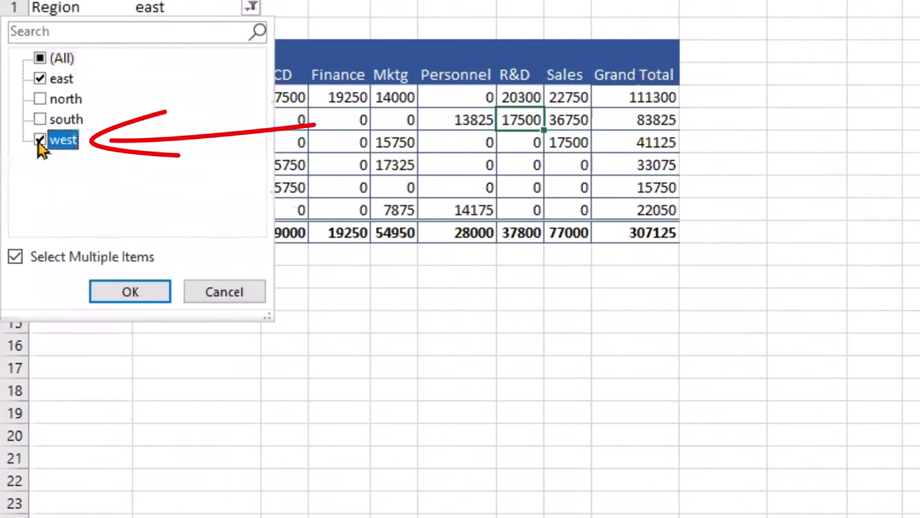
click(121, 291)
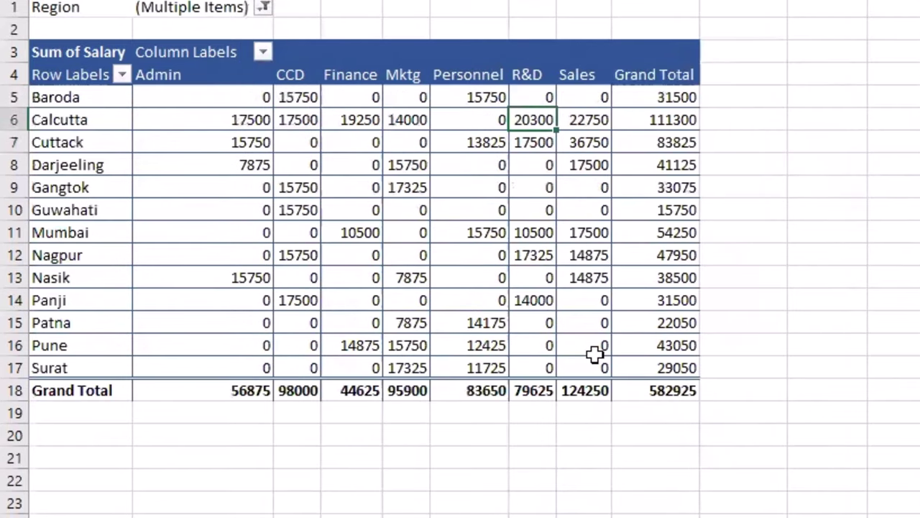
mouse_move(594, 353)
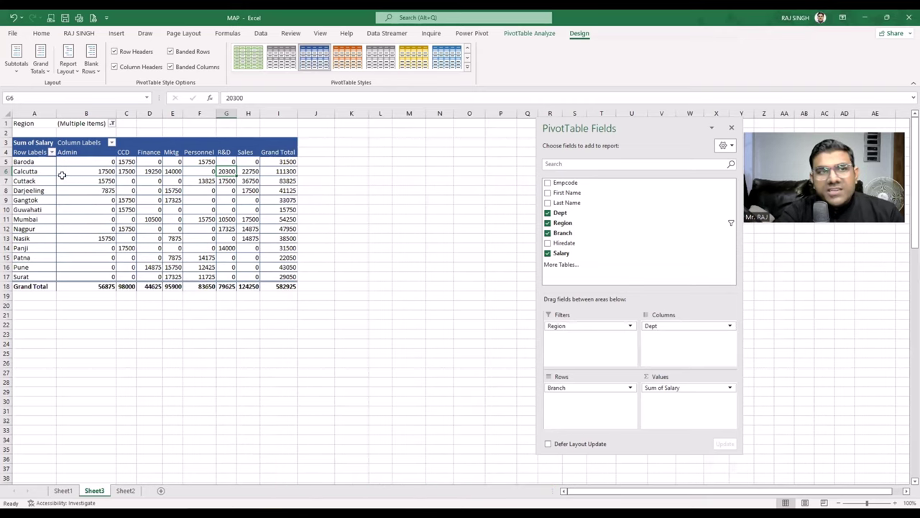
- Move Region from Filters into Rows above Branch, grouping branches under east (307125) and west (275800)
click(111, 124)
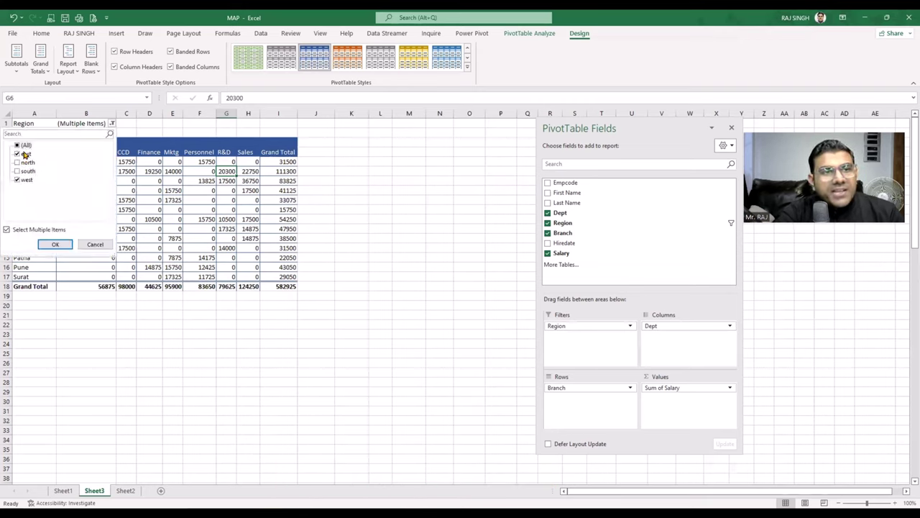
click(56, 244)
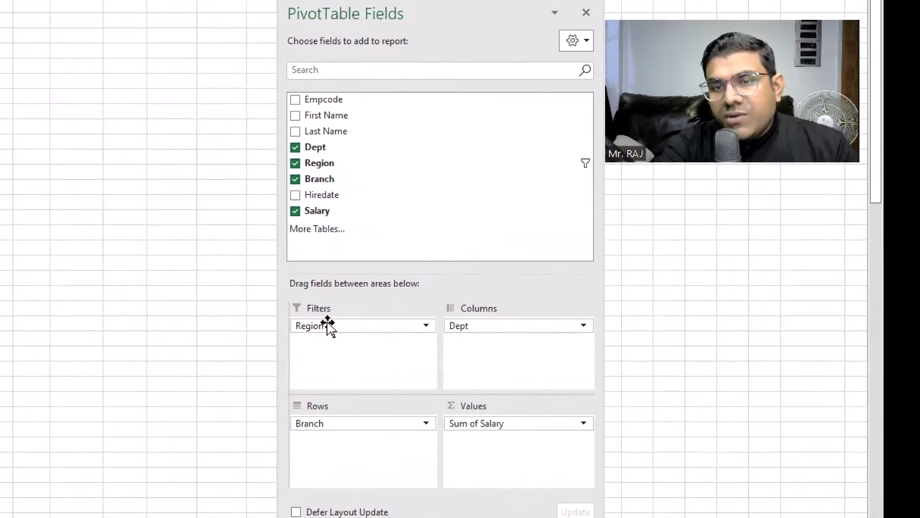
drag(570, 327, 583, 361)
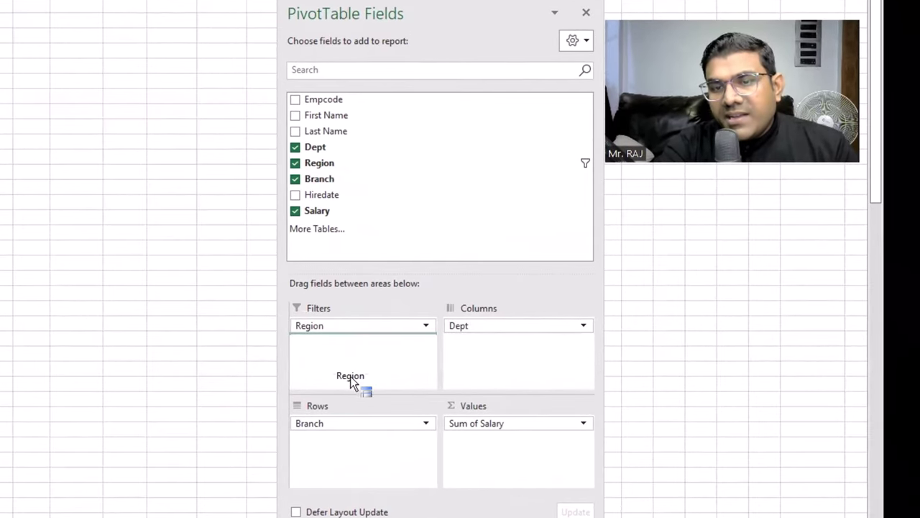
drag(350, 376, 353, 445)
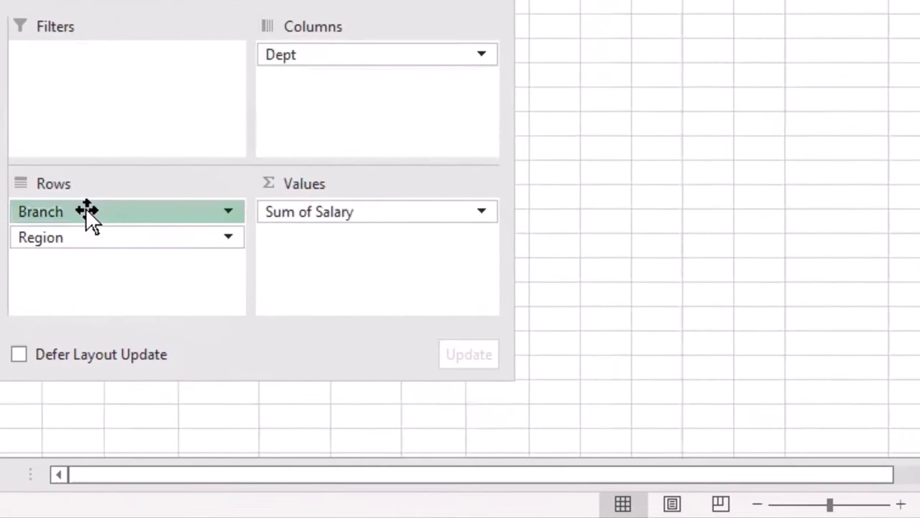
drag(86, 211, 113, 273)
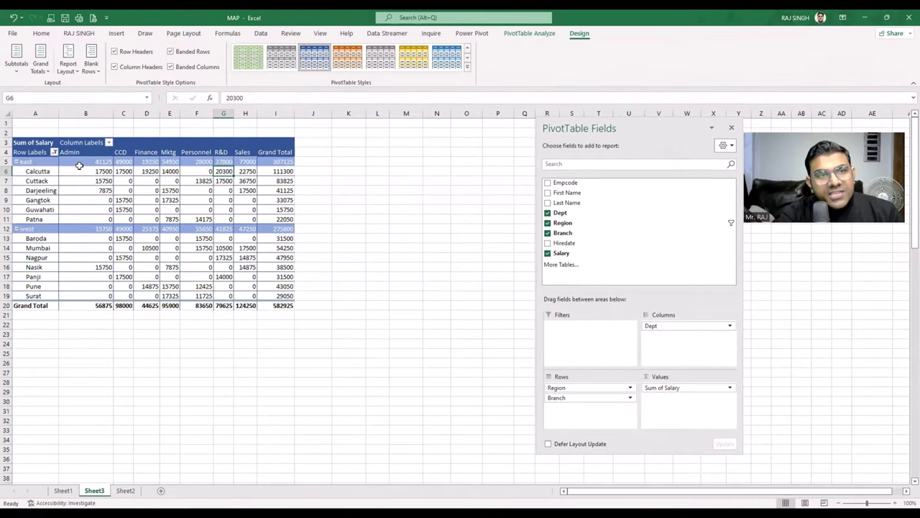
drag(61, 159, 78, 217)
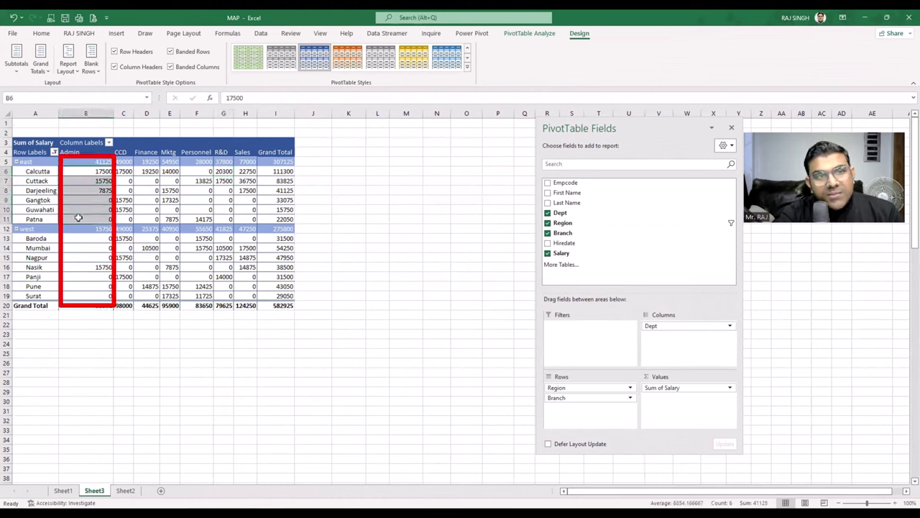
click(124, 162)
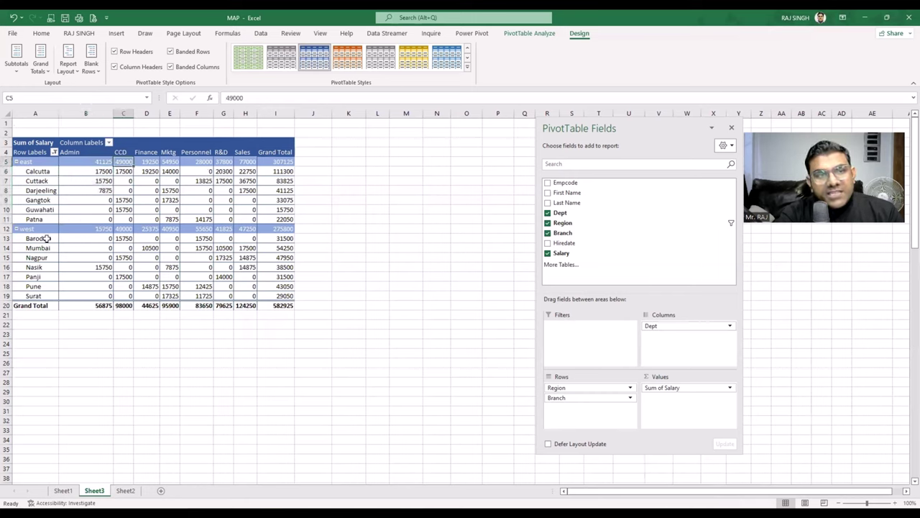
click(84, 229)
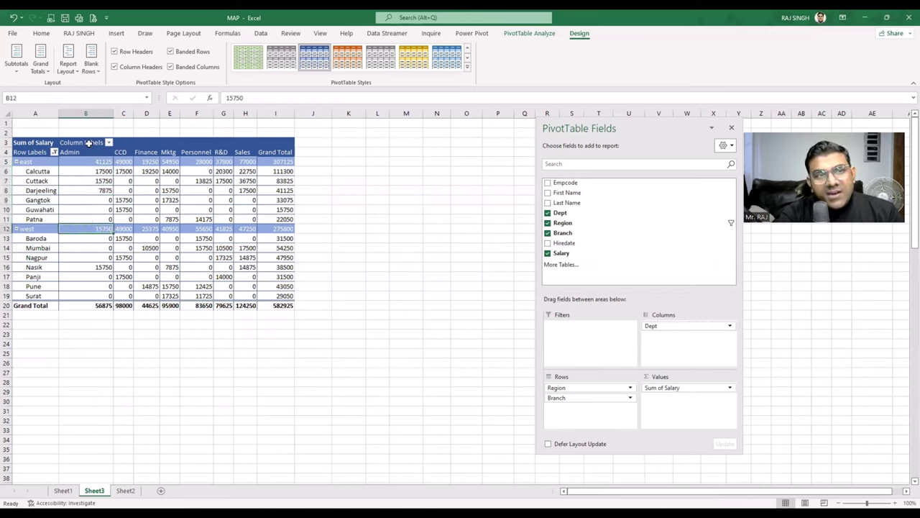
click(123, 229)
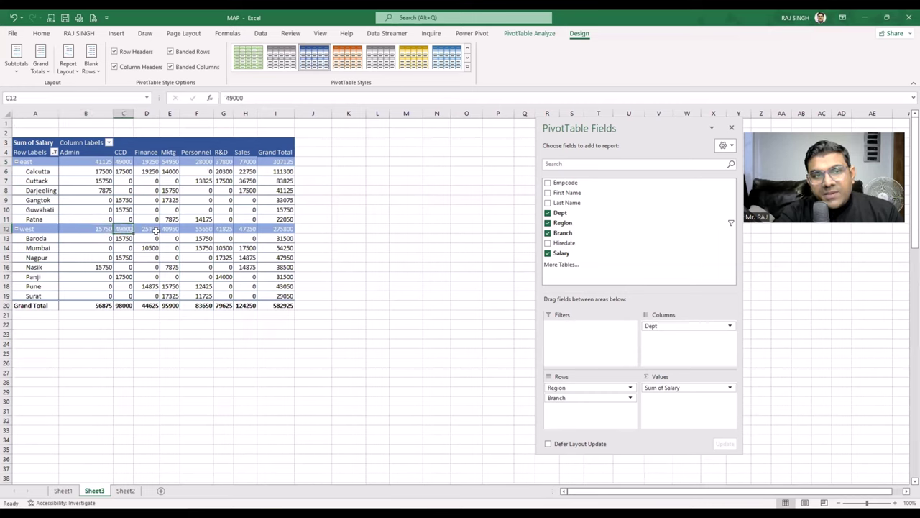
click(151, 229)
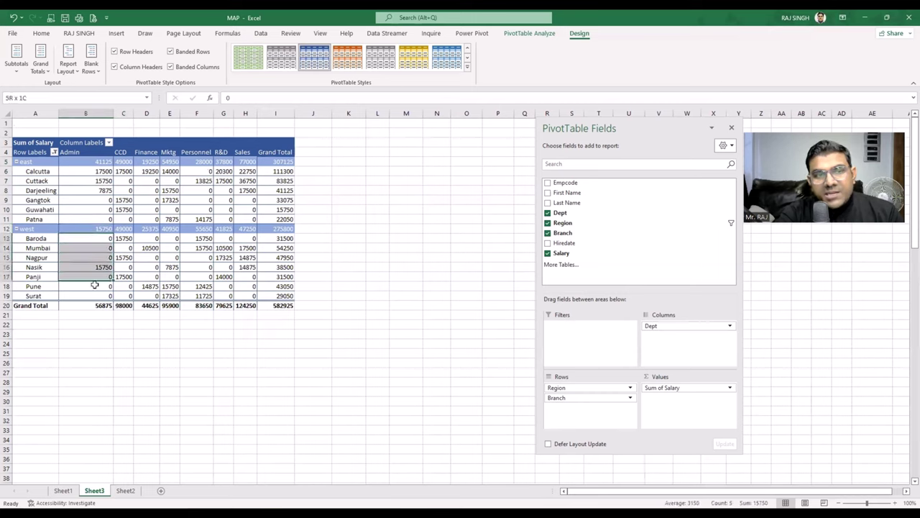
drag(90, 238, 99, 301)
click(202, 260)
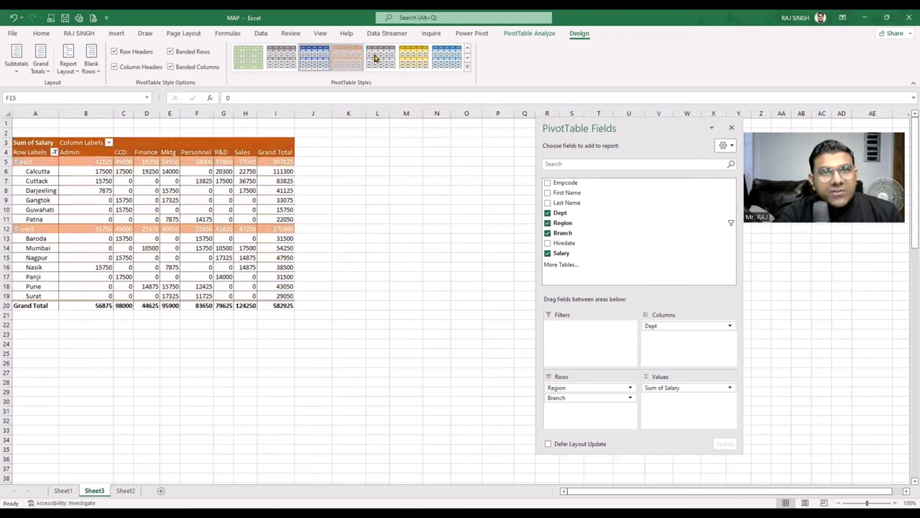
- Apply the orange style from the PivotTable Styles gallery to the salary pivot
click(348, 59)
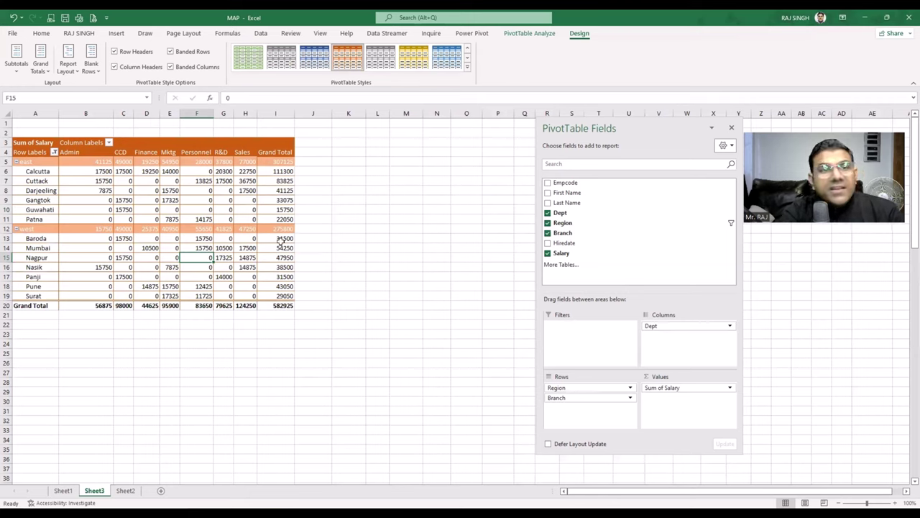
mouse_move(221, 231)
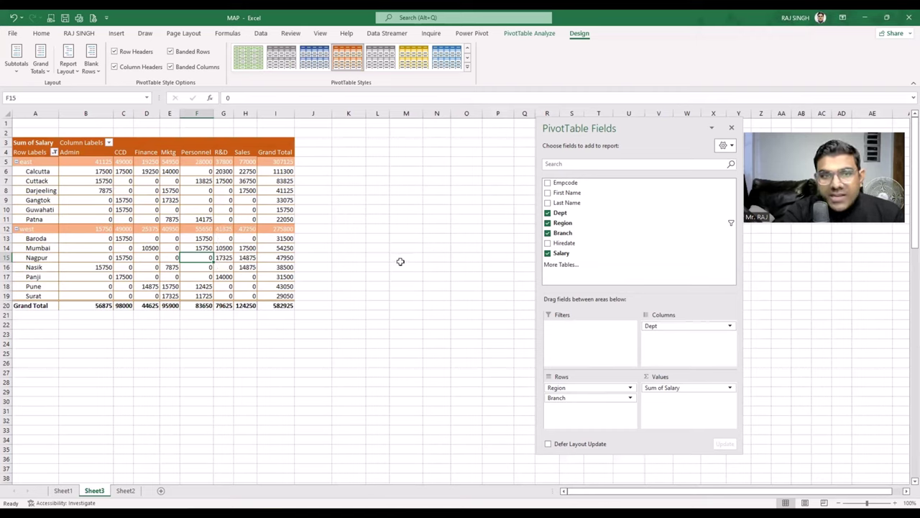
mouse_move(189, 250)
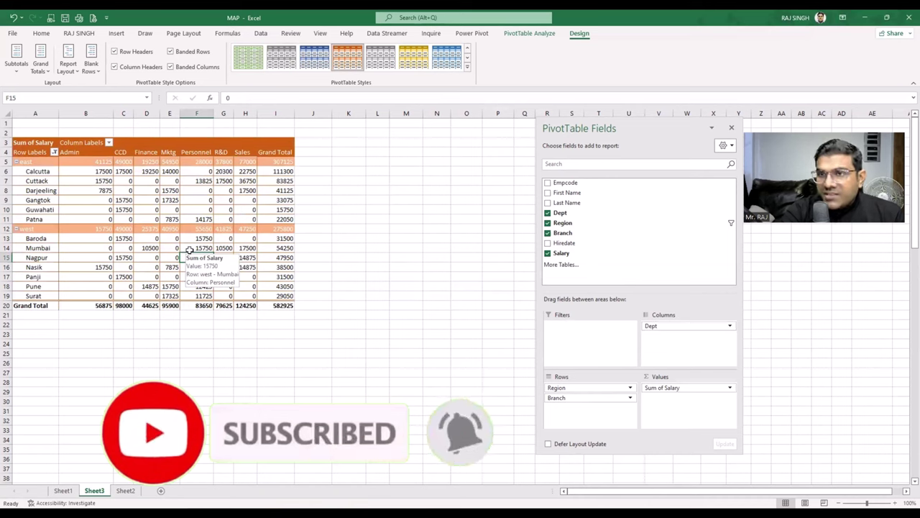
mouse_move(172, 202)
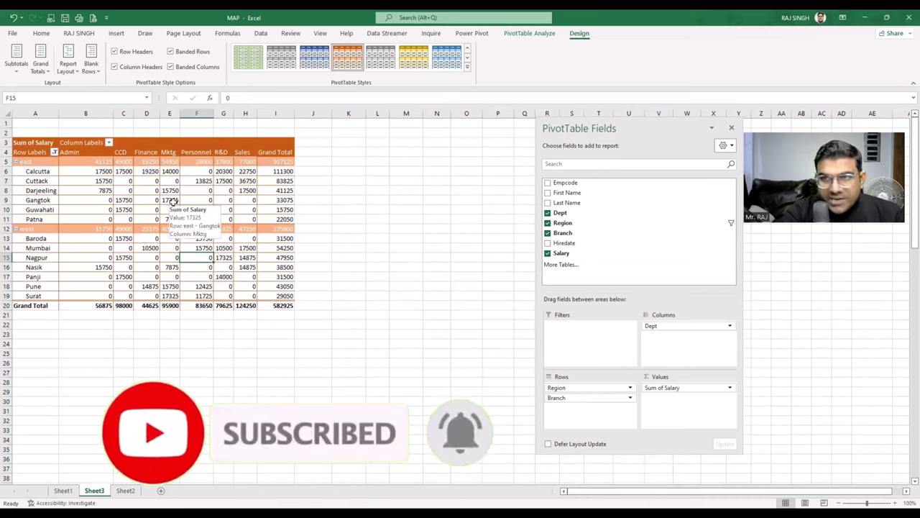